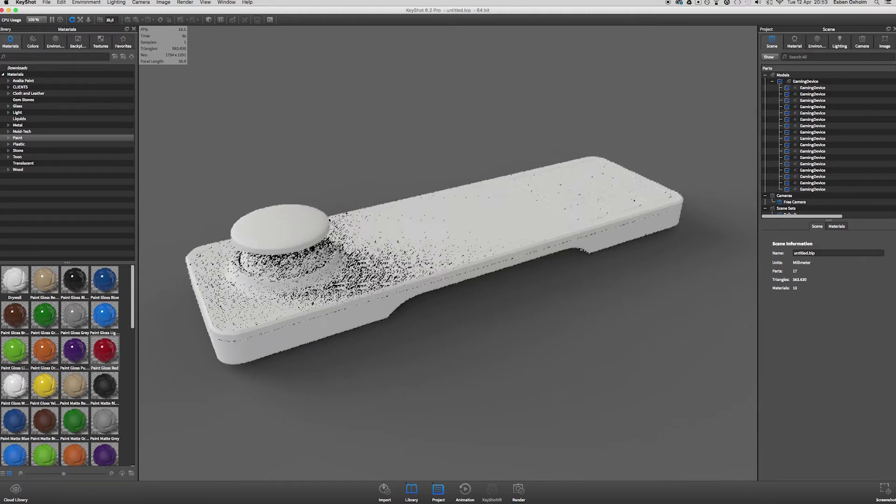
# Step: Select the analog stick part to inspect it, then clear the selection
pyautogui.click(313, 236)
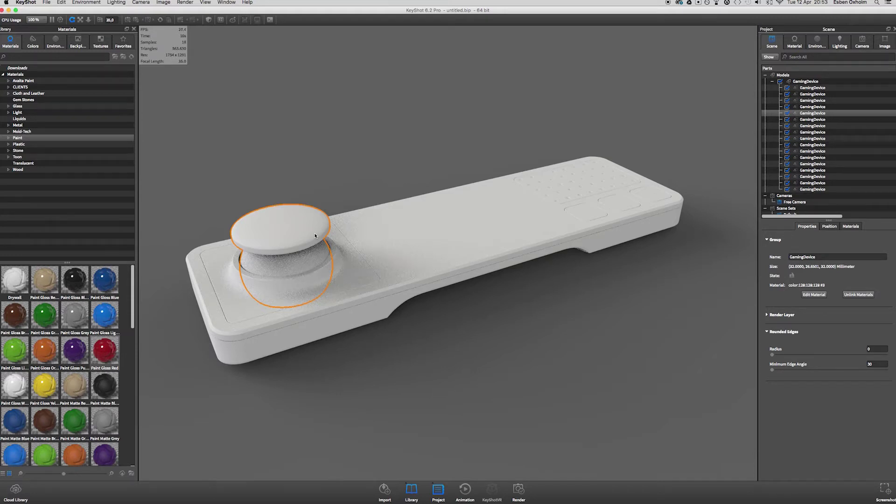
pyautogui.click(469, 359)
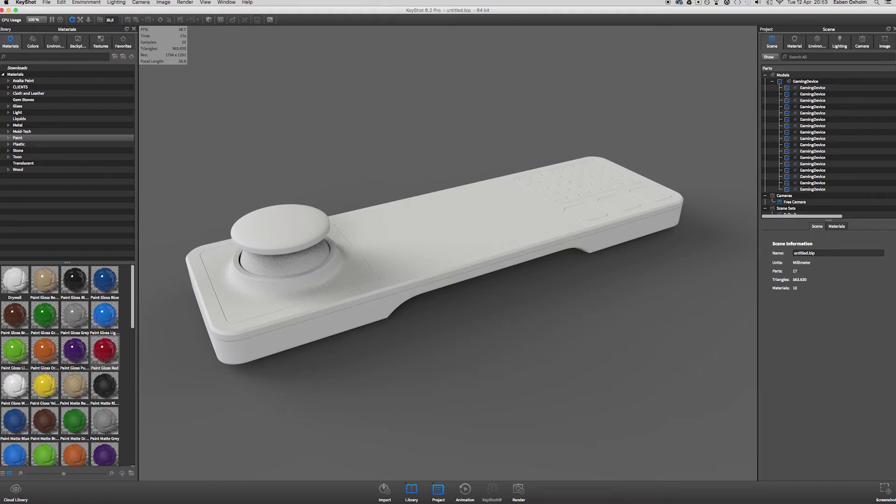
# Step: In Chrome, view the Practice Scene #3 product details on Gumroad, then close them
pyautogui.moveTo(399, 501)
pyautogui.click(366, 491)
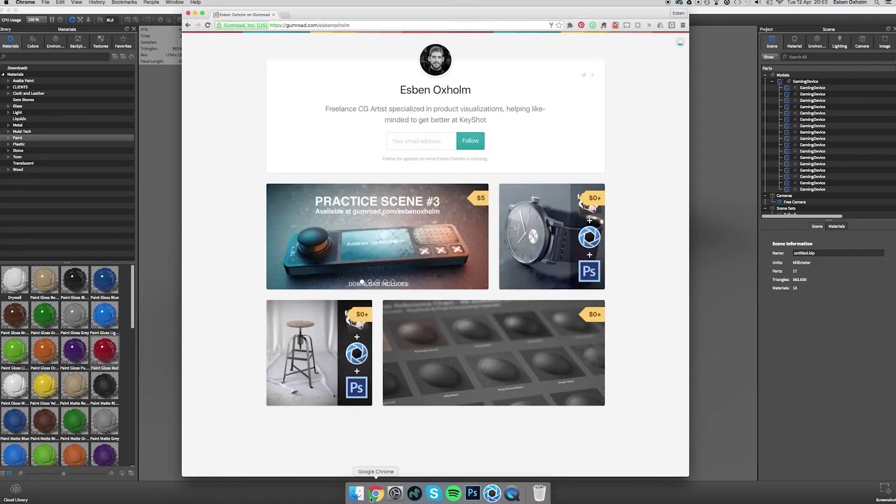
pyautogui.moveTo(286, 25); pyautogui.dragTo(327, 26)
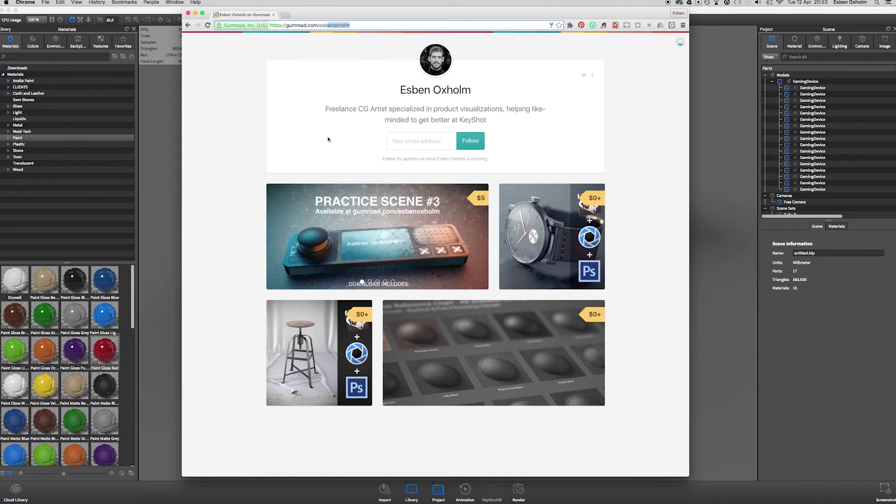
pyautogui.click(356, 204)
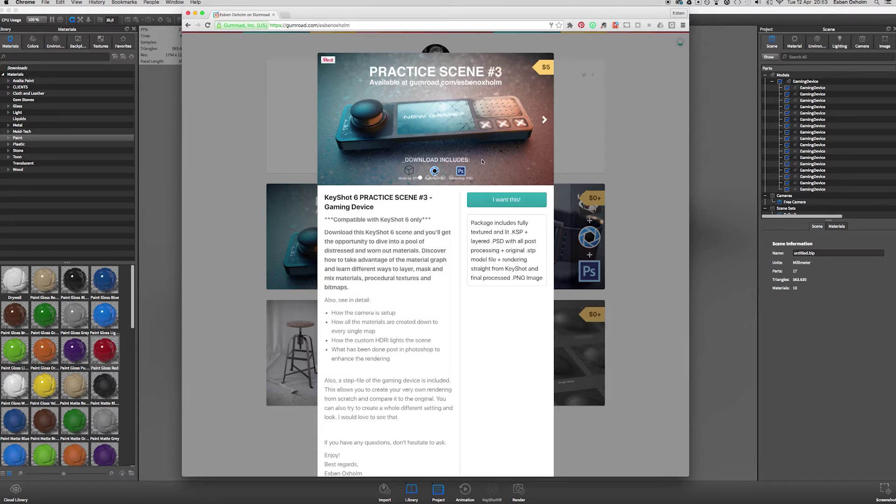
pyautogui.click(241, 124)
# Step: Back in KeyShot, zoom in on the device and select the analog stick
pyautogui.press('super+Tab')
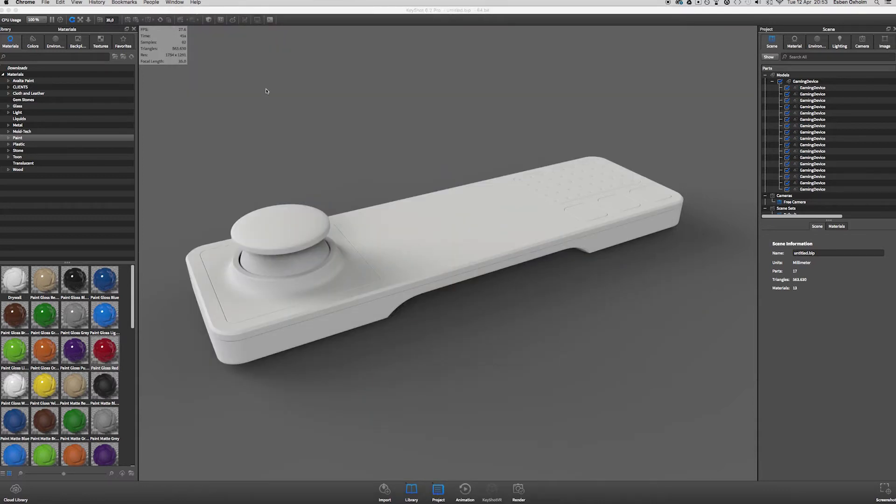
pyautogui.scroll(5, 406, 140)
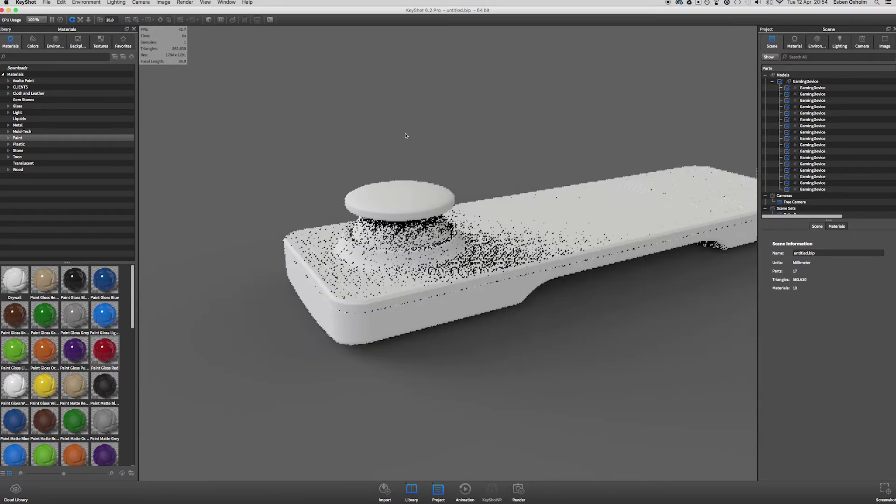
pyautogui.scroll(2, 404, 146)
pyautogui.click(403, 152)
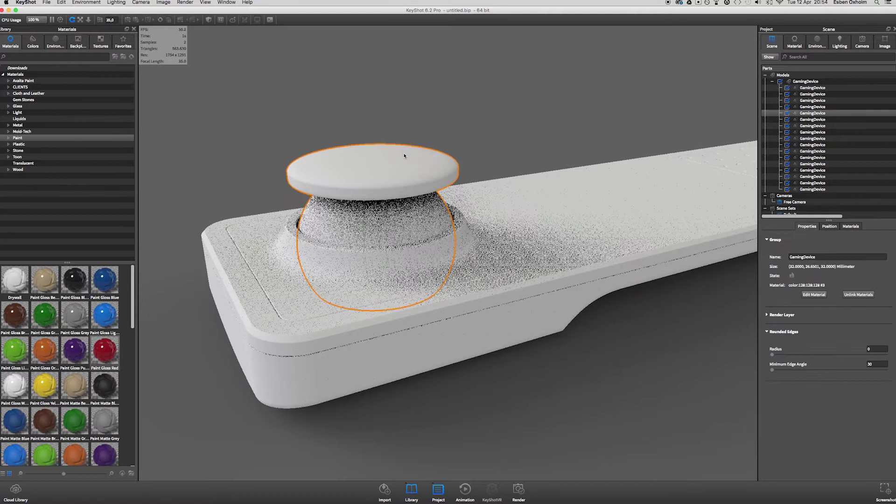
pyautogui.moveTo(405, 155); pyautogui.dragTo(472, 130)
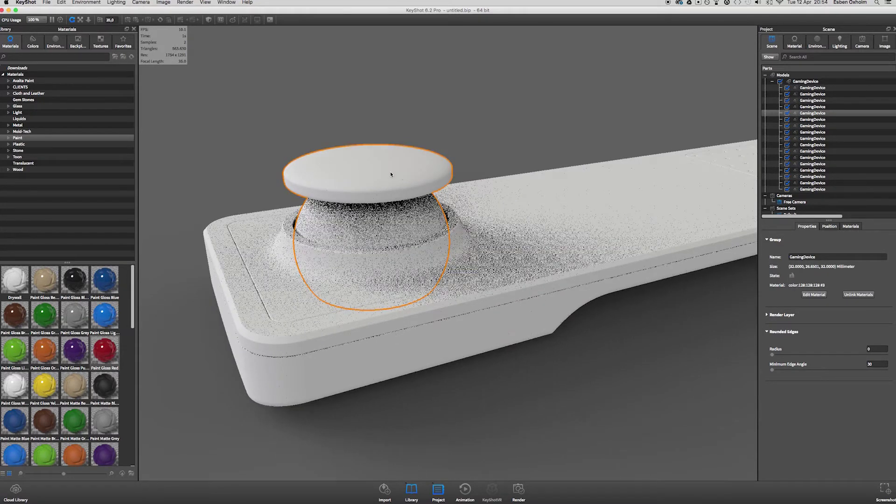
pyautogui.click(255, 112)
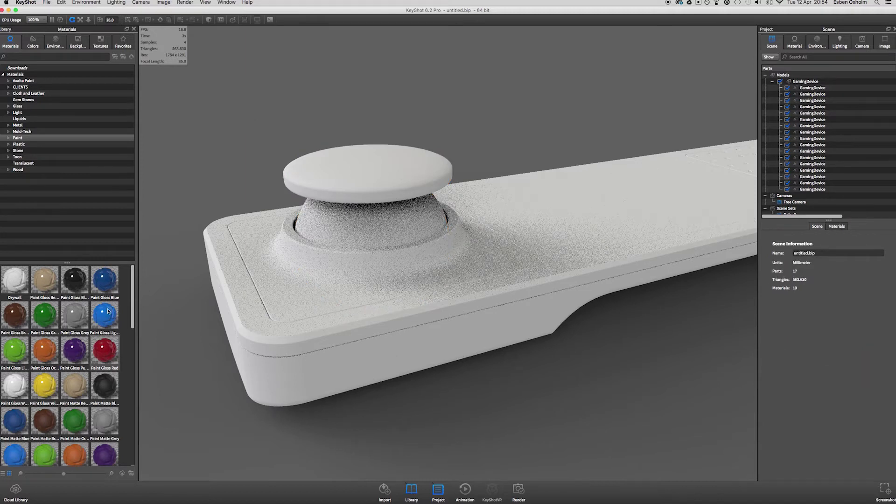
# Step: Try Paint Gloss Light Blue on the stick, then replace it with Paint Gloss Red
pyautogui.moveTo(107, 312); pyautogui.dragTo(324, 195)
pyautogui.click(416, 179)
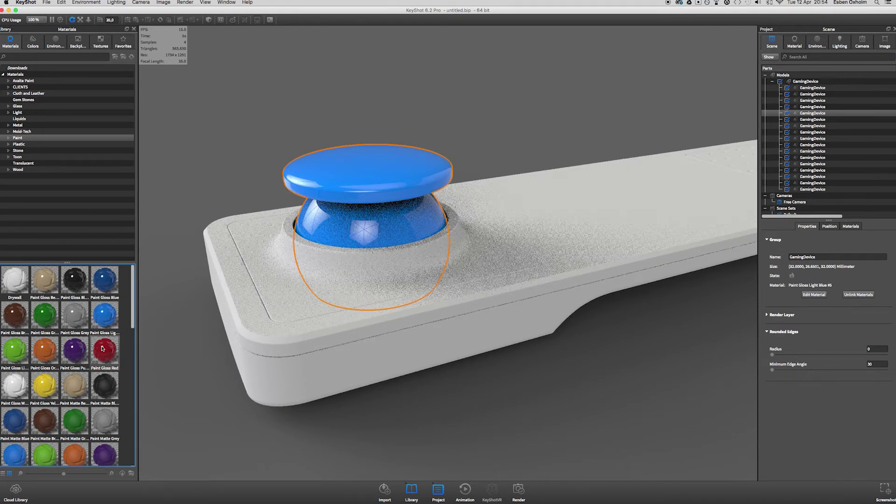
pyautogui.moveTo(103, 348); pyautogui.dragTo(401, 229)
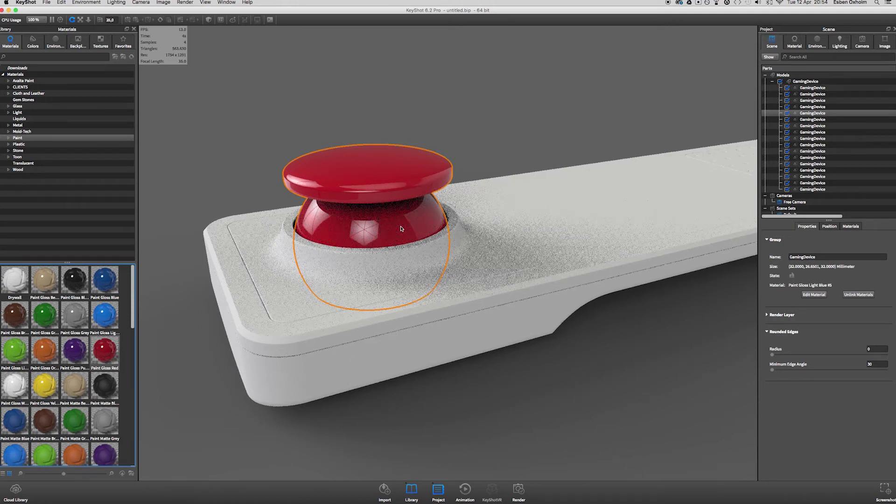
# Step: Open the stick in Edit Geometry and reposition the Geometry View window
pyautogui.rightClick(401, 228)
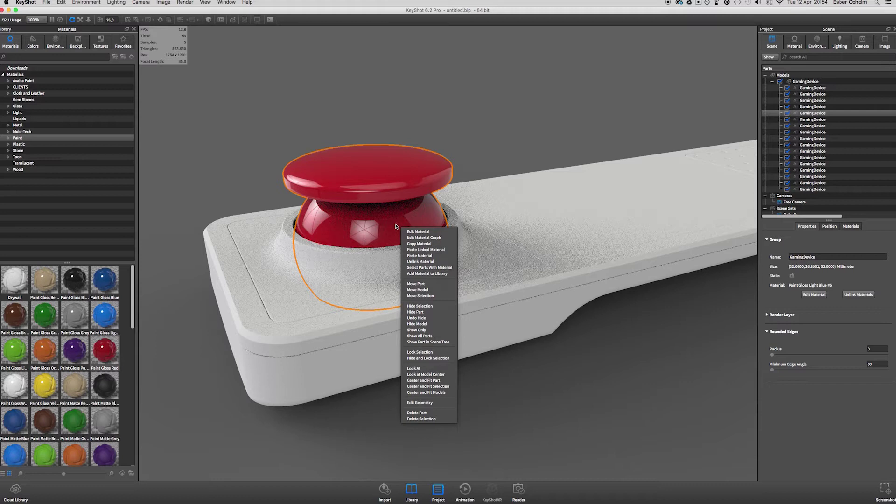
pyautogui.click(433, 402)
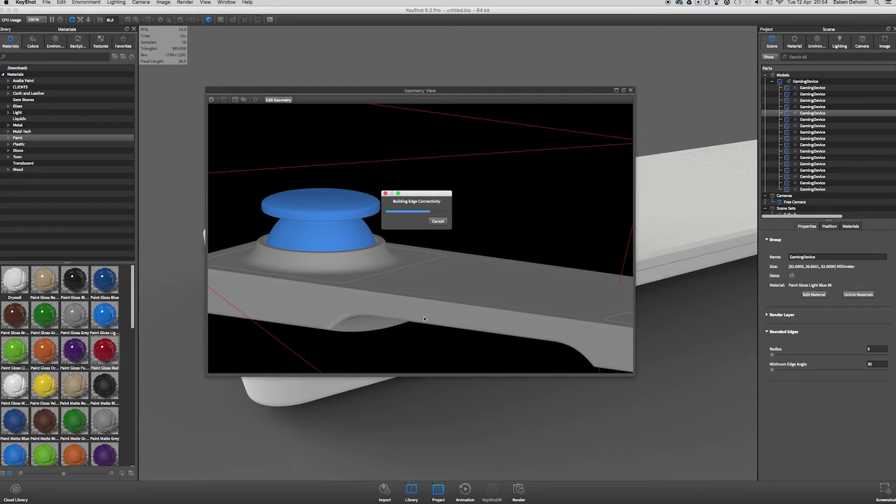
pyautogui.moveTo(429, 92); pyautogui.dragTo(426, 82)
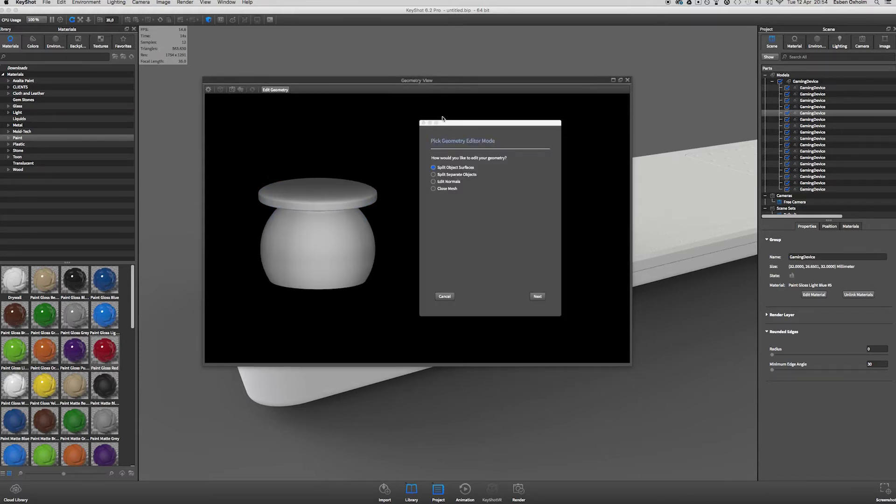
pyautogui.moveTo(445, 122); pyautogui.dragTo(439, 125)
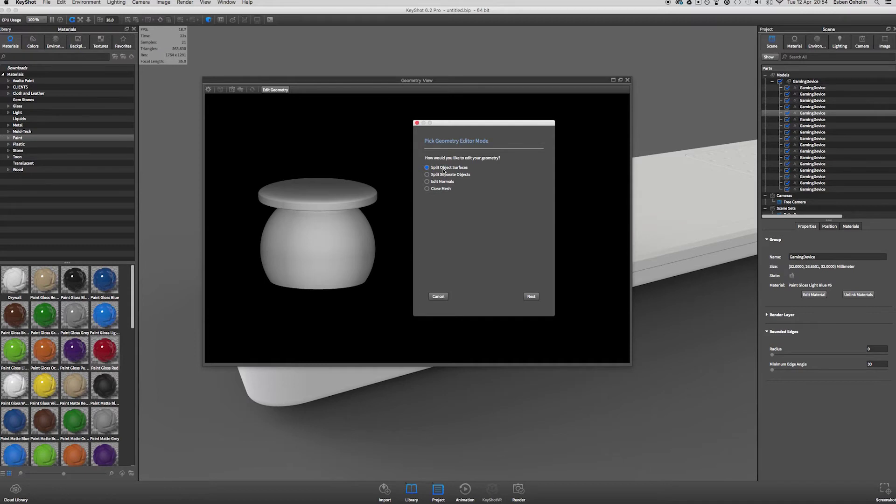
# Step: Choose Split Object Surfaces, pick the stick's surface, and inspect it from all sides at angle 40
pyautogui.click(531, 297)
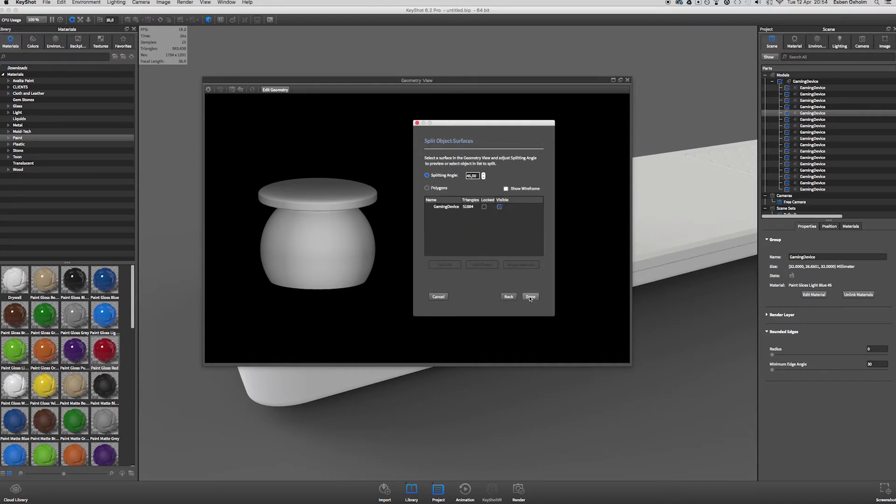
pyautogui.moveTo(378, 169); pyautogui.dragTo(378, 211)
pyautogui.click(351, 193)
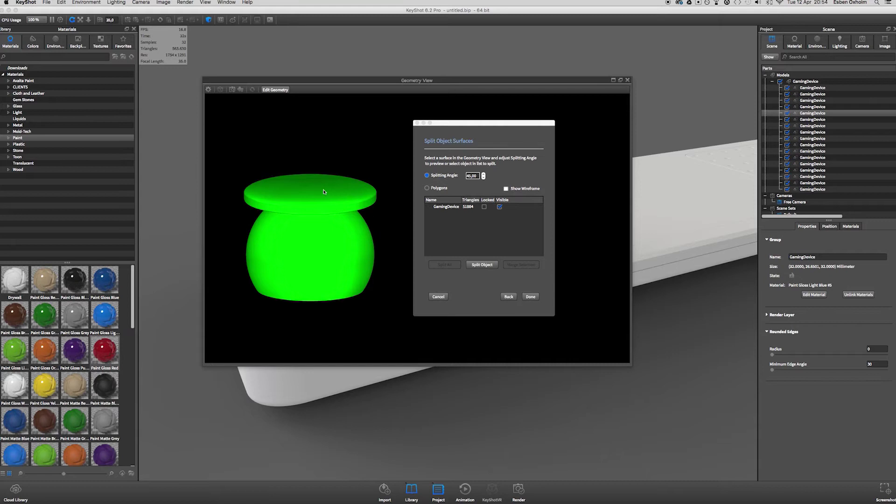
pyautogui.moveTo(338, 168); pyautogui.dragTo(314, 179)
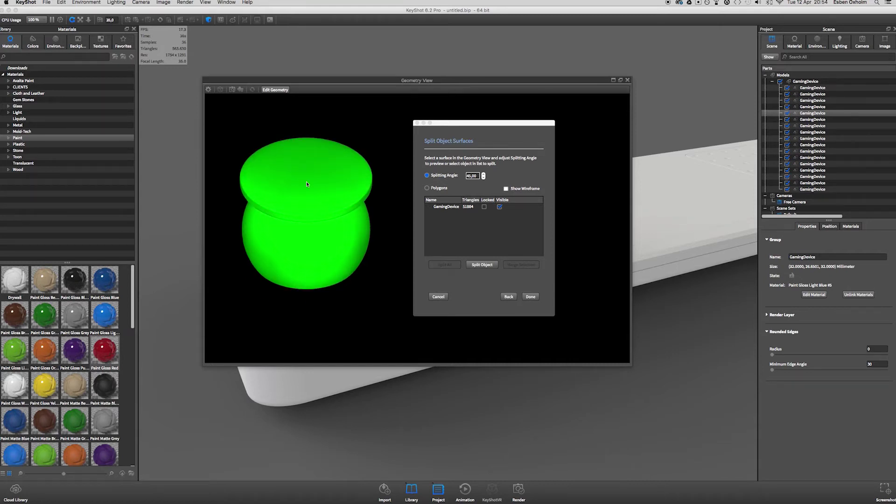
pyautogui.moveTo(378, 206); pyautogui.dragTo(375, 200)
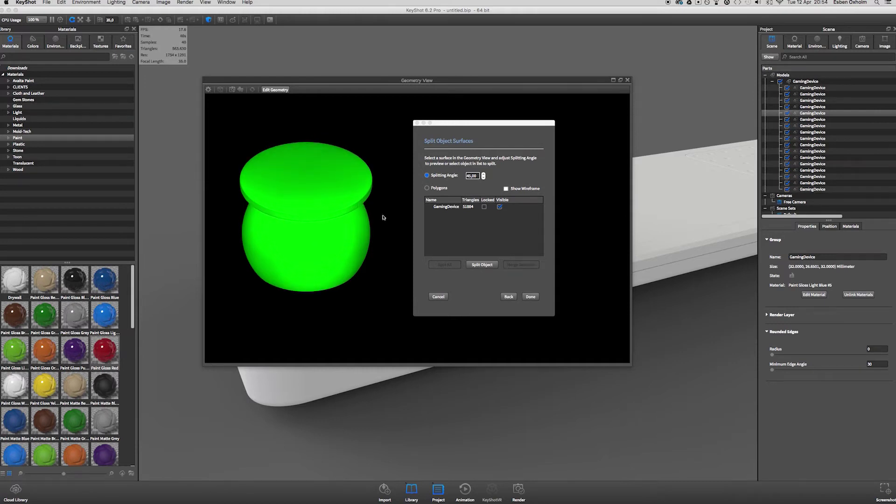
pyautogui.moveTo(383, 217); pyautogui.dragTo(379, 189)
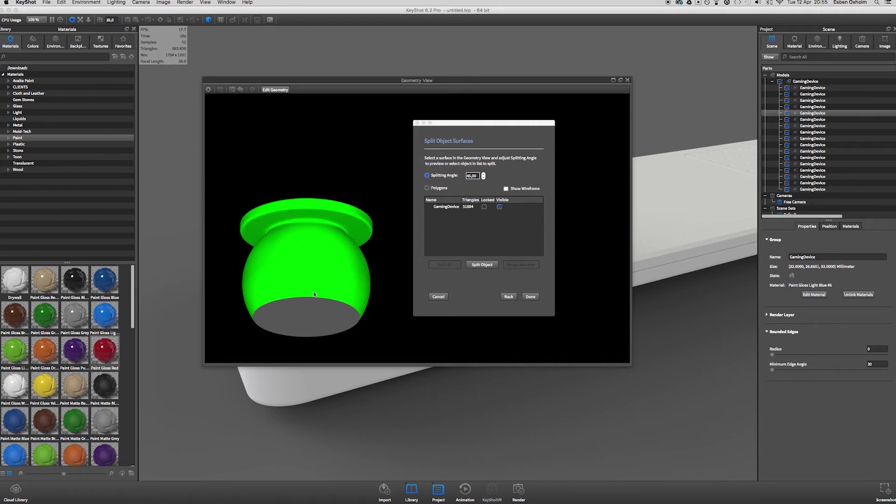
pyautogui.moveTo(351, 265); pyautogui.dragTo(380, 236)
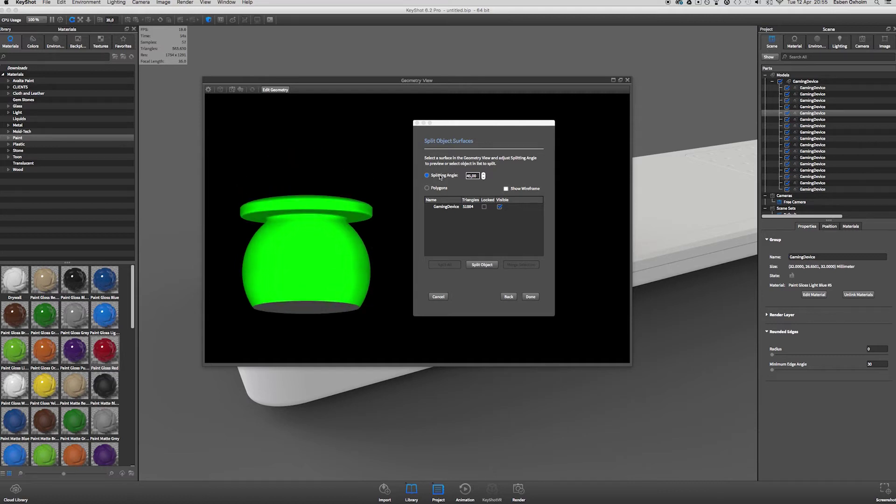
pyautogui.moveTo(415, 202); pyautogui.dragTo(349, 266)
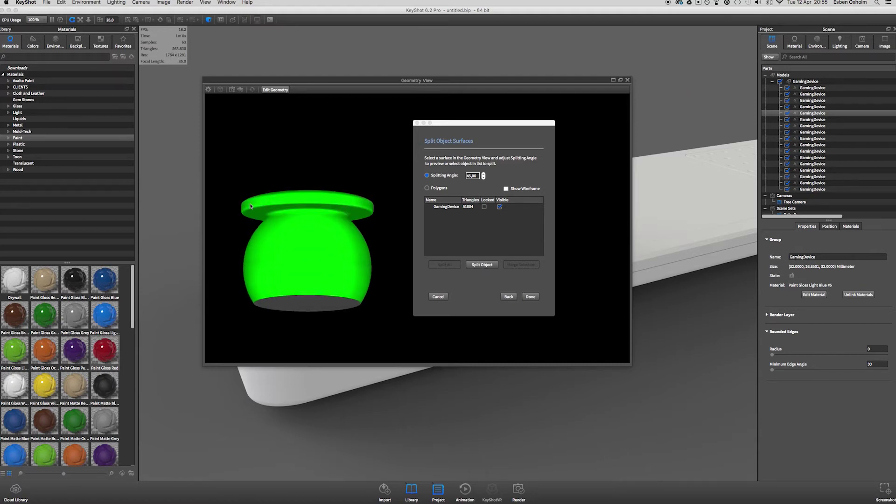
pyautogui.moveTo(385, 304); pyautogui.dragTo(262, 289)
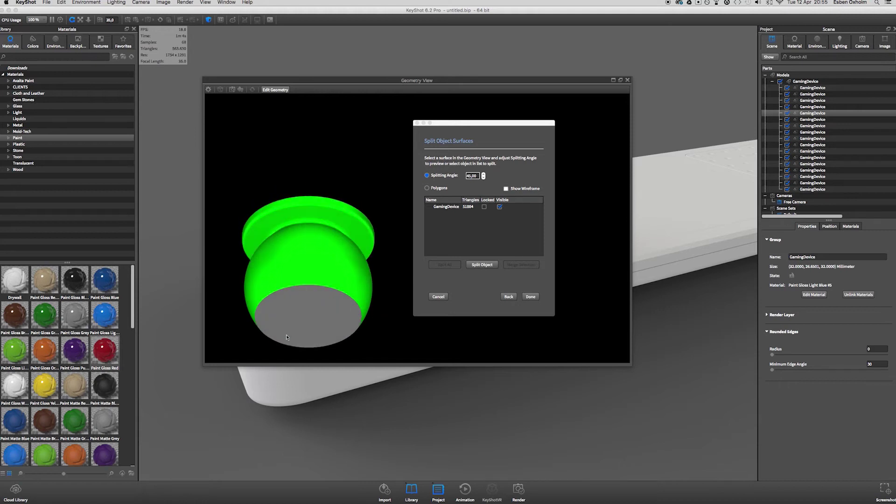
pyautogui.moveTo(287, 328); pyautogui.dragTo(381, 274)
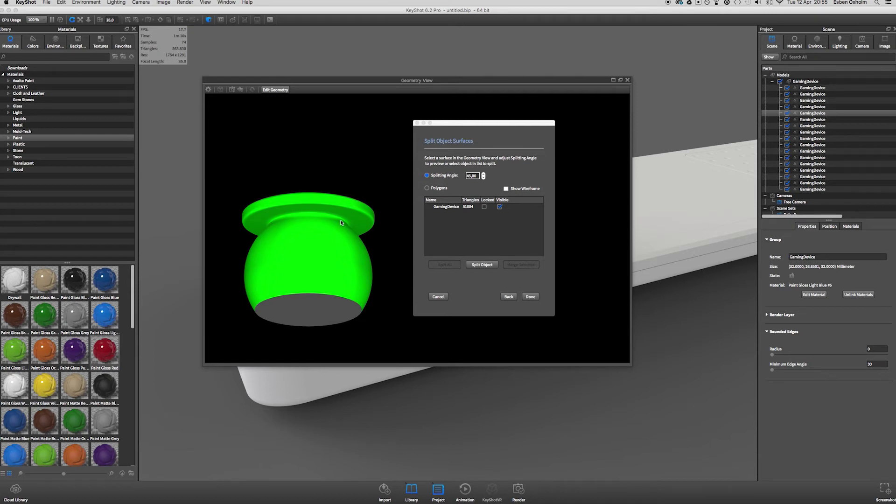
# Step: Lower the splitting angle from 40 down to 6
pyautogui.click(483, 177)
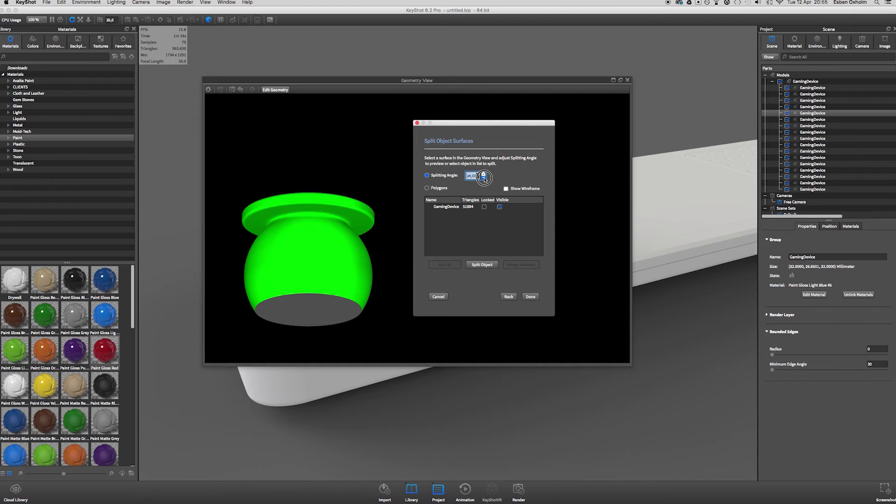
pyautogui.click(484, 178)
pyautogui.click(484, 178)
pyautogui.click(484, 178)
pyautogui.click(484, 178)
pyautogui.click(483, 178)
pyautogui.click(483, 178)
pyautogui.click(484, 178)
pyautogui.click(484, 178)
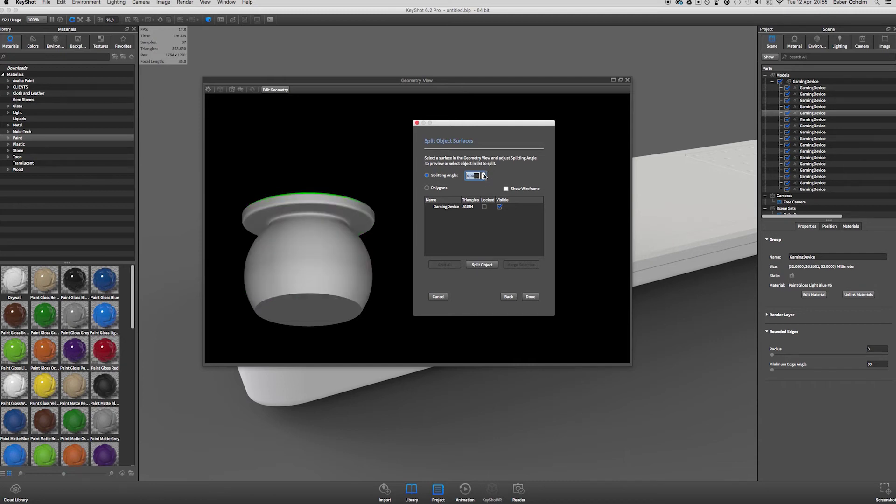
# Step: Check the flat top face, then select the rounded stem body surface
pyautogui.click(372, 197)
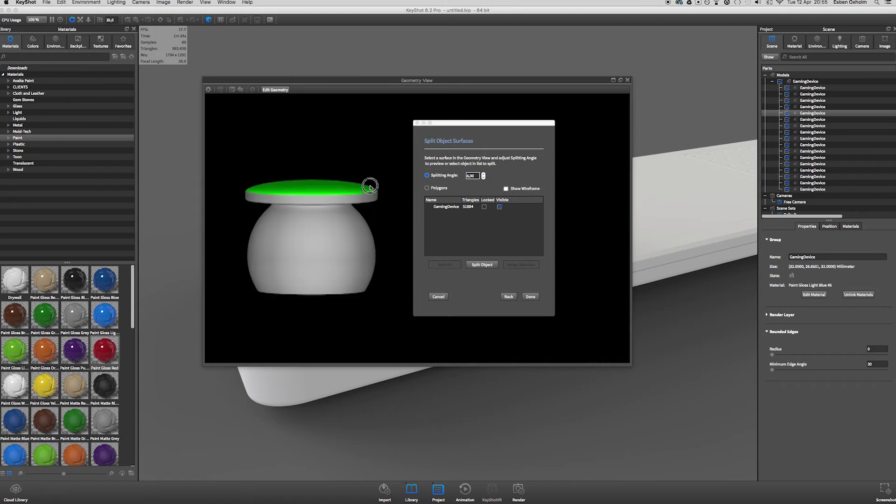
pyautogui.moveTo(371, 196); pyautogui.dragTo(369, 178)
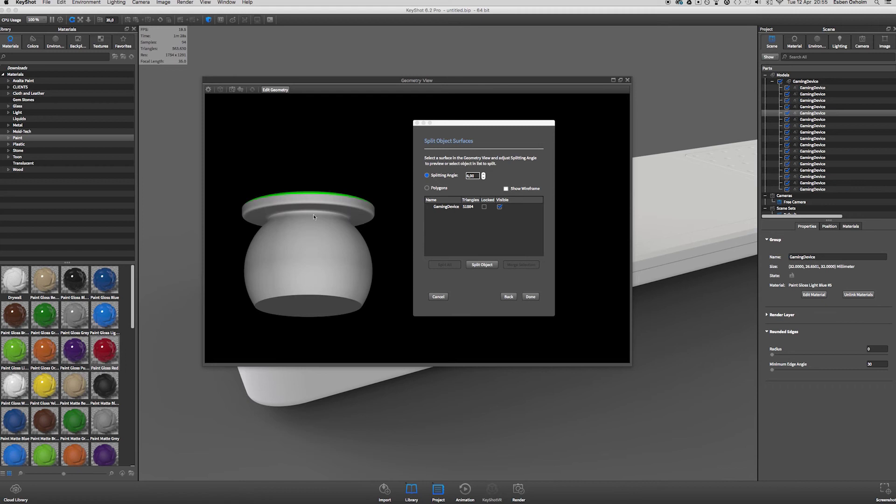
pyautogui.moveTo(314, 217); pyautogui.dragTo(312, 315)
pyautogui.click(329, 237)
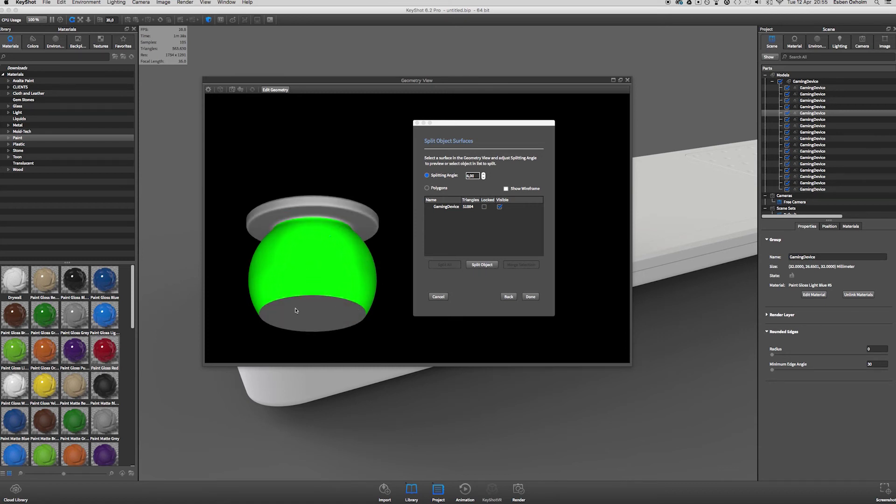
# Step: Reselect the rounded stem body surface and split it into its own part
pyautogui.click(312, 314)
pyautogui.click(317, 267)
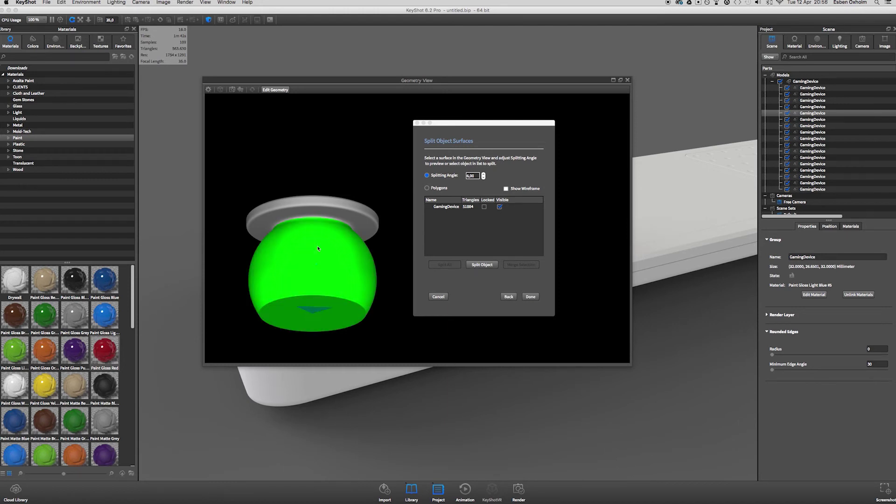
pyautogui.moveTo(382, 276); pyautogui.dragTo(382, 279)
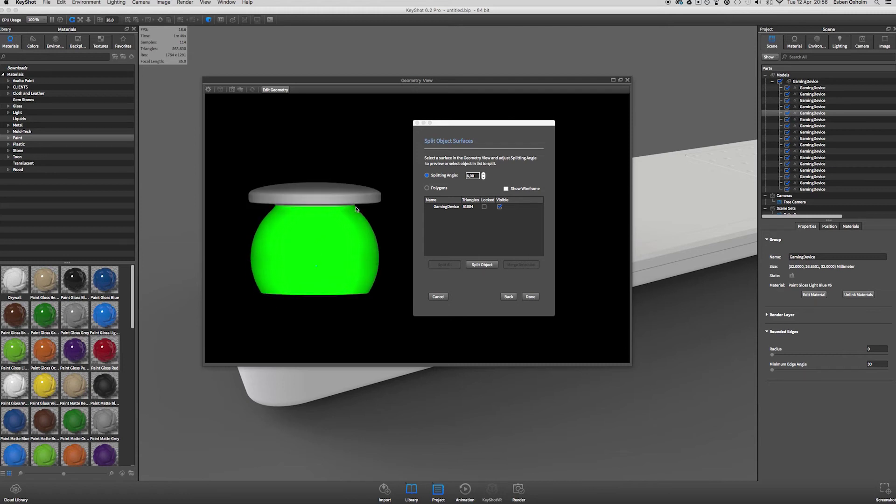
pyautogui.moveTo(384, 206)
pyautogui.mouseDown()
pyautogui.moveTo(376, 202)
pyautogui.moveTo(390, 212)
pyautogui.mouseUp()
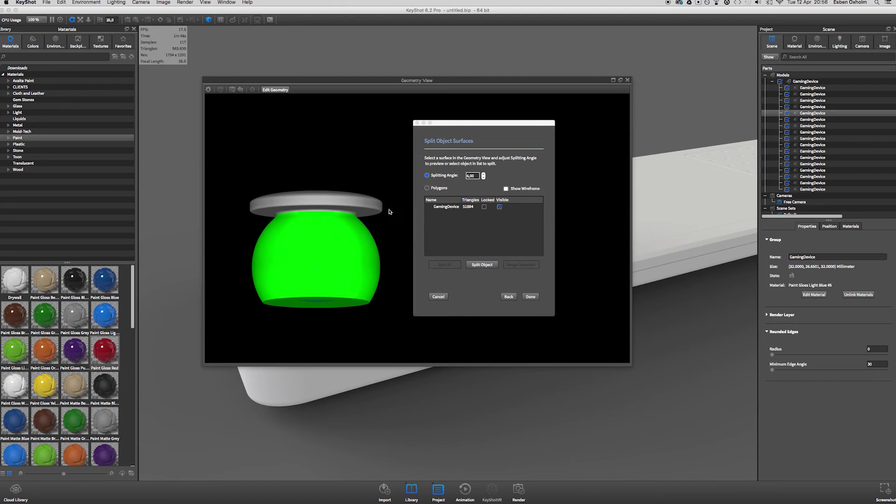
pyautogui.click(480, 265)
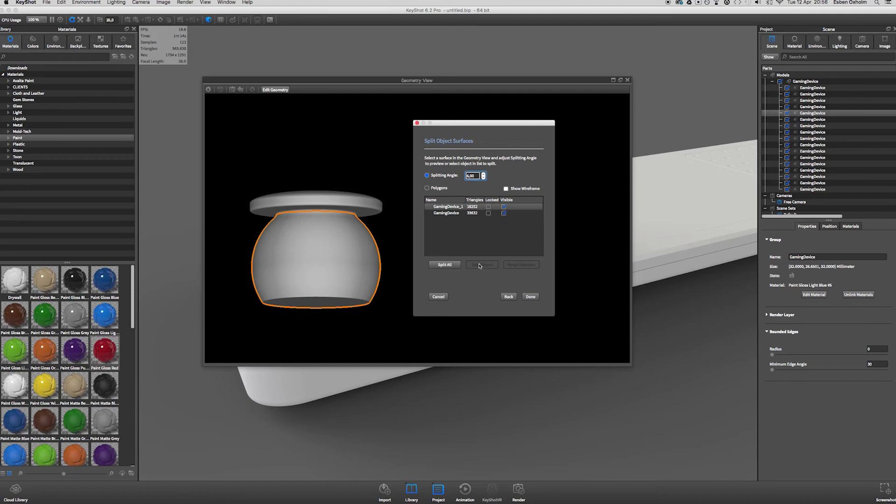
# Step: Toggle each part's visibility to verify the cap and stem are separate, then finish
pyautogui.click(504, 213)
pyautogui.click(503, 213)
pyautogui.click(504, 207)
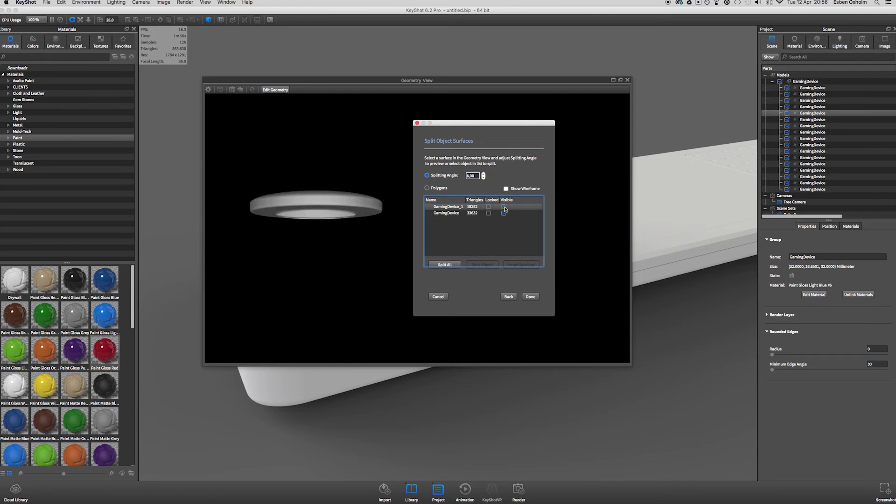
pyautogui.click(504, 207)
pyautogui.click(505, 207)
pyautogui.click(505, 208)
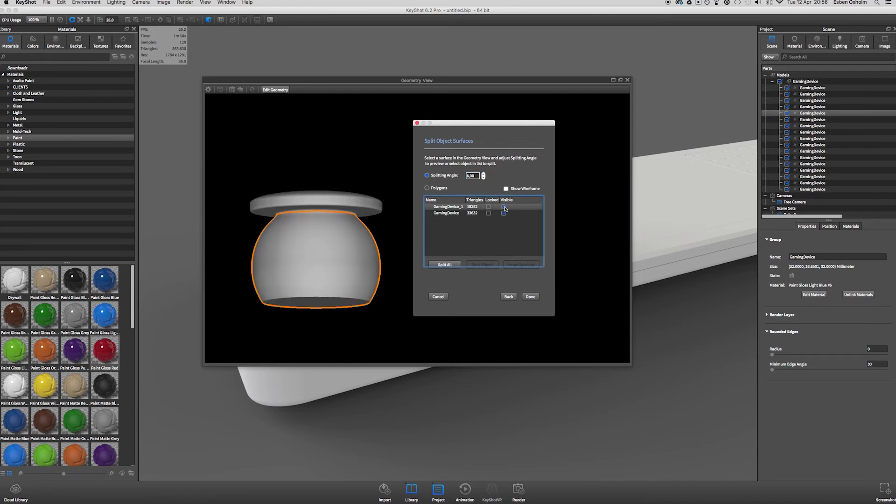
pyautogui.click(504, 227)
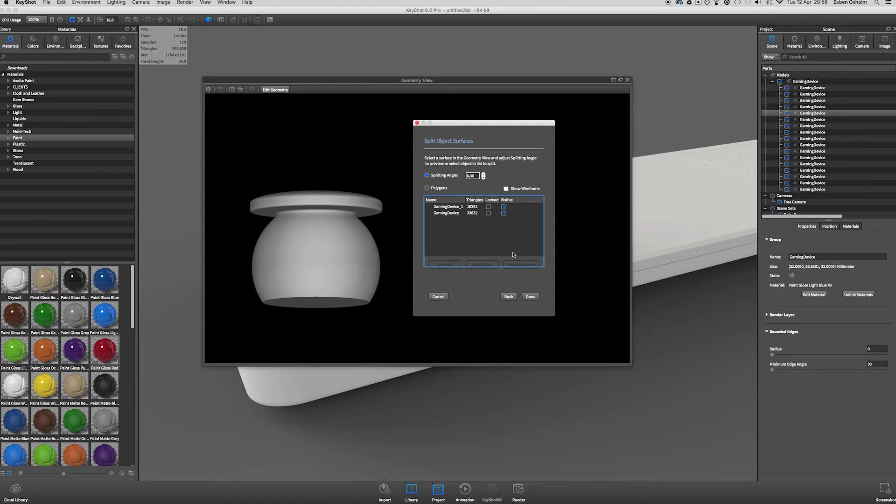
# Step: Close the split dialog and Geometry View, then find GamingDevice and GamingDevice_1 in the Scene tree
pyautogui.click(530, 297)
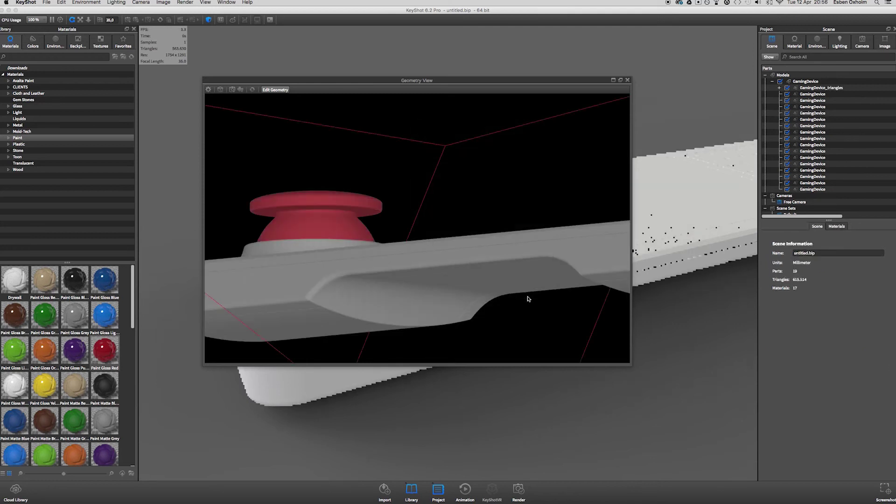
pyautogui.click(628, 81)
pyautogui.click(628, 82)
pyautogui.moveTo(599, 101); pyautogui.dragTo(378, 228)
pyautogui.doubleClick(378, 228)
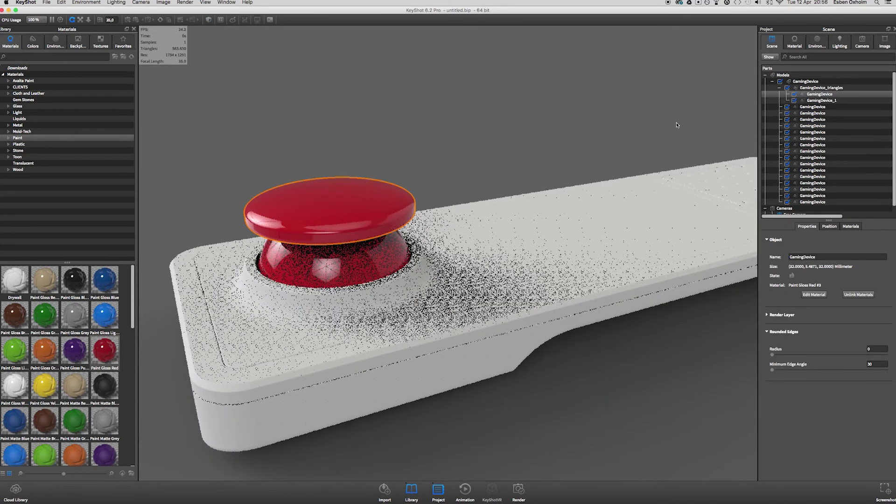
pyautogui.click(820, 94)
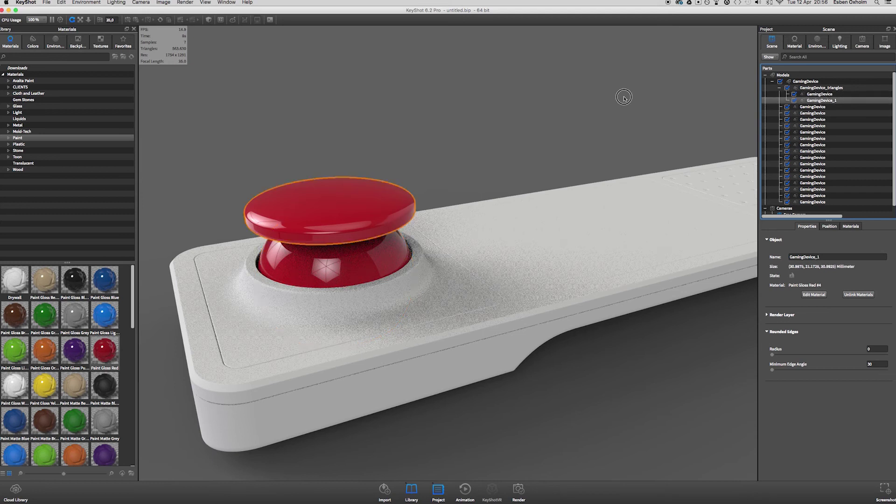
# Step: Apply Paint Gloss Black to the analog stick
pyautogui.click(486, 114)
pyautogui.moveTo(486, 114); pyautogui.dragTo(360, 149)
pyautogui.moveTo(75, 279)
pyautogui.mouseDown()
pyautogui.moveTo(154, 243)
pyautogui.moveTo(348, 187)
pyautogui.mouseUp()
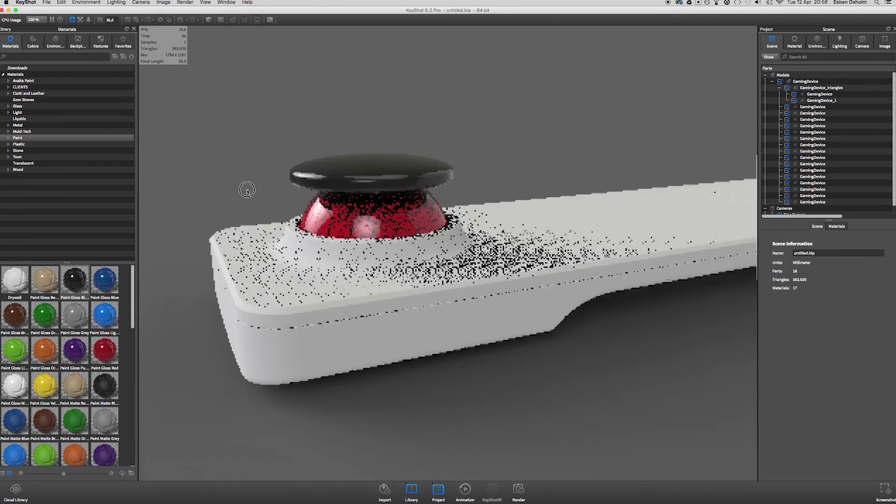
# Step: Apply Paint Matte Black to the cap and orbit to review both materials
pyautogui.moveTo(244, 196); pyautogui.dragTo(210, 262)
pyautogui.moveTo(107, 389)
pyautogui.mouseDown()
pyautogui.moveTo(345, 200)
pyautogui.moveTo(330, 200)
pyautogui.moveTo(343, 192)
pyautogui.moveTo(270, 278)
pyautogui.moveTo(389, 242)
pyautogui.mouseUp()
pyautogui.moveTo(483, 178); pyautogui.dragTo(484, 178)
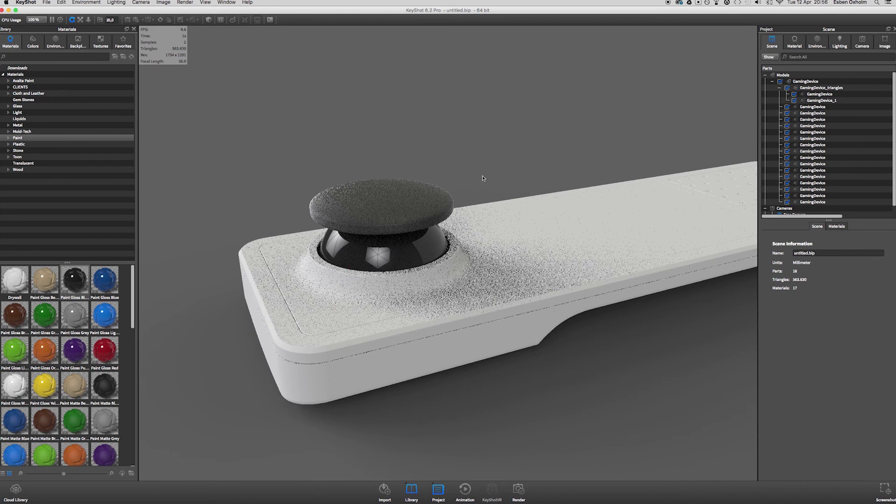
pyautogui.moveTo(483, 178); pyautogui.dragTo(482, 182)
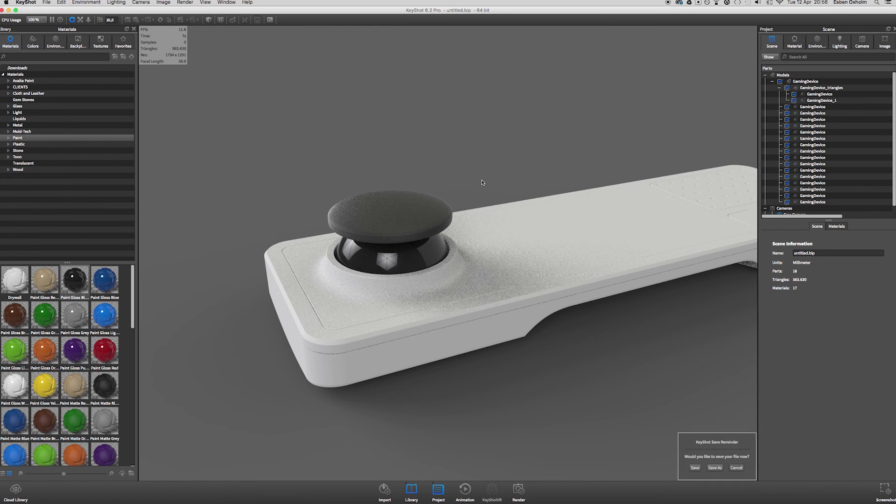
pyautogui.moveTo(483, 183); pyautogui.dragTo(487, 185)
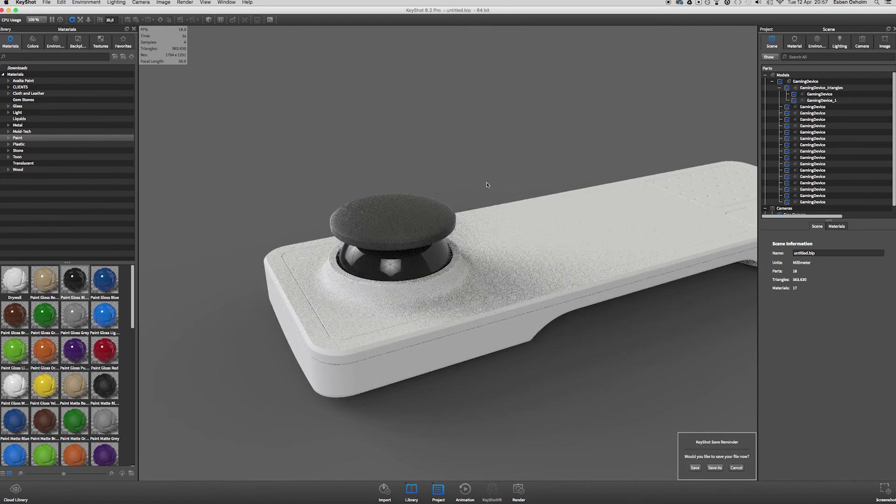
pyautogui.moveTo(487, 185); pyautogui.dragTo(487, 189)
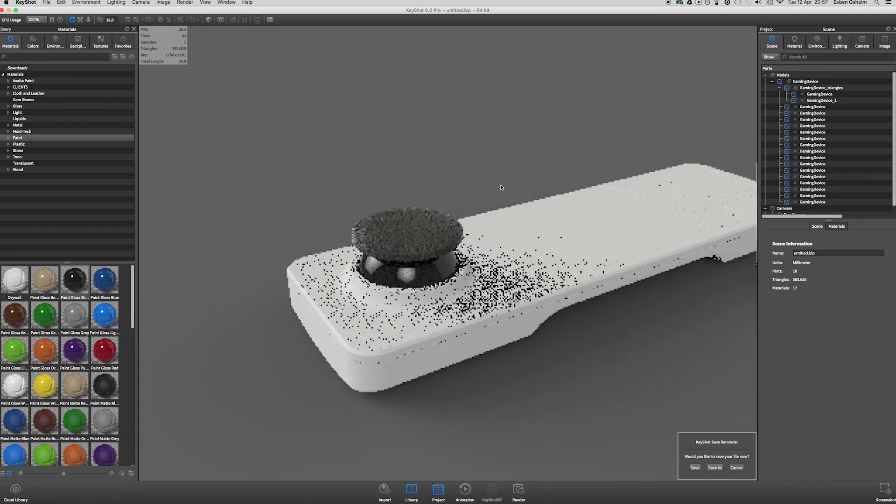